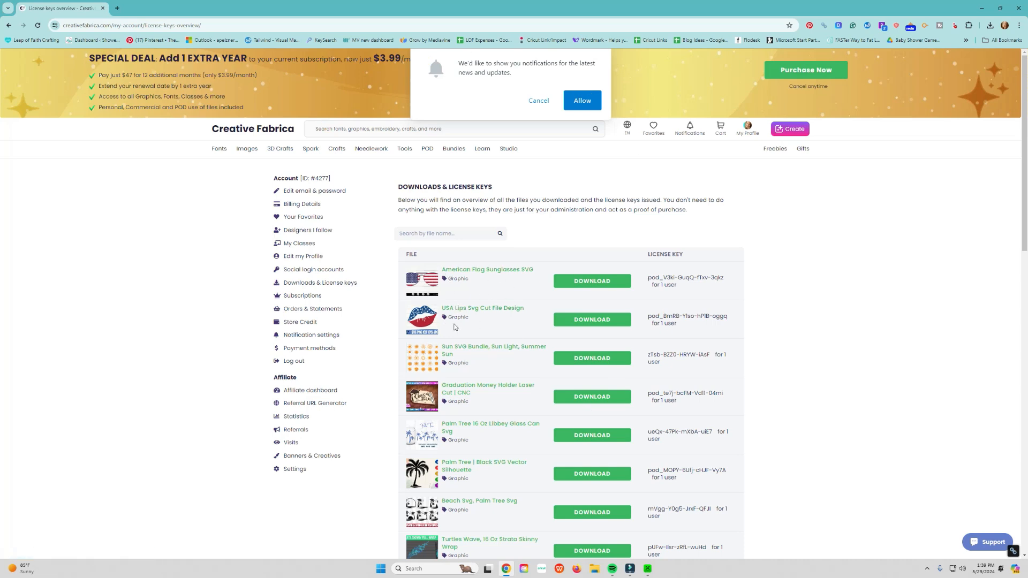
- Download the USA Lips Svg Cut File Design, extract all its files in Downloads, and close both folder windows
left_click(586, 322)
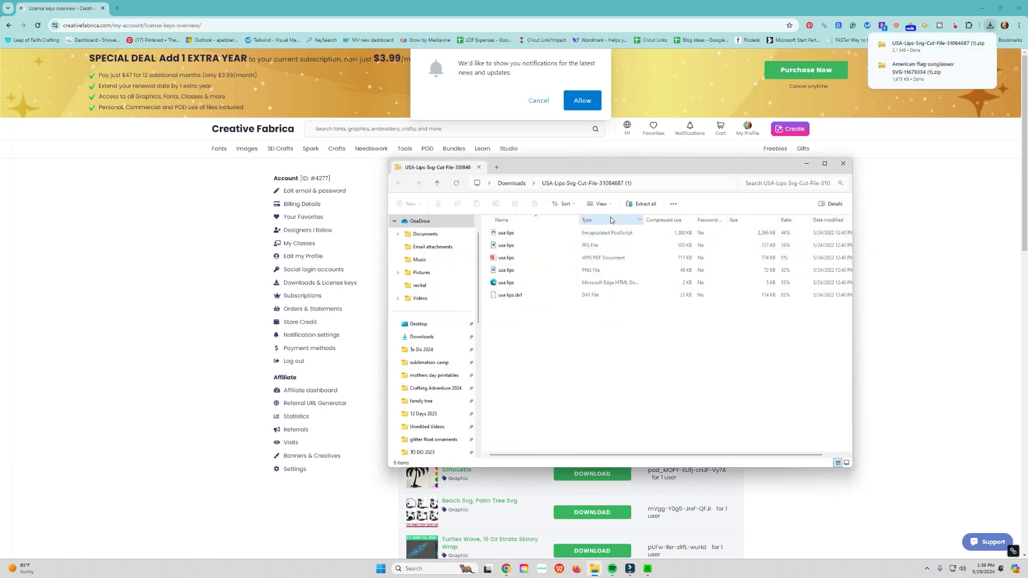
left_click(643, 203)
left_click(586, 360)
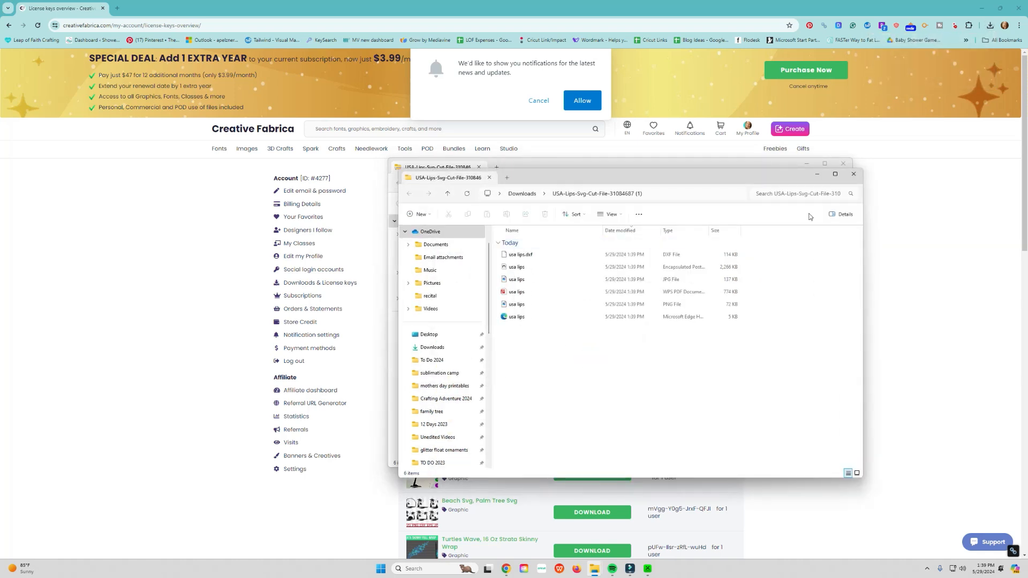
left_click(853, 174)
left_click(843, 164)
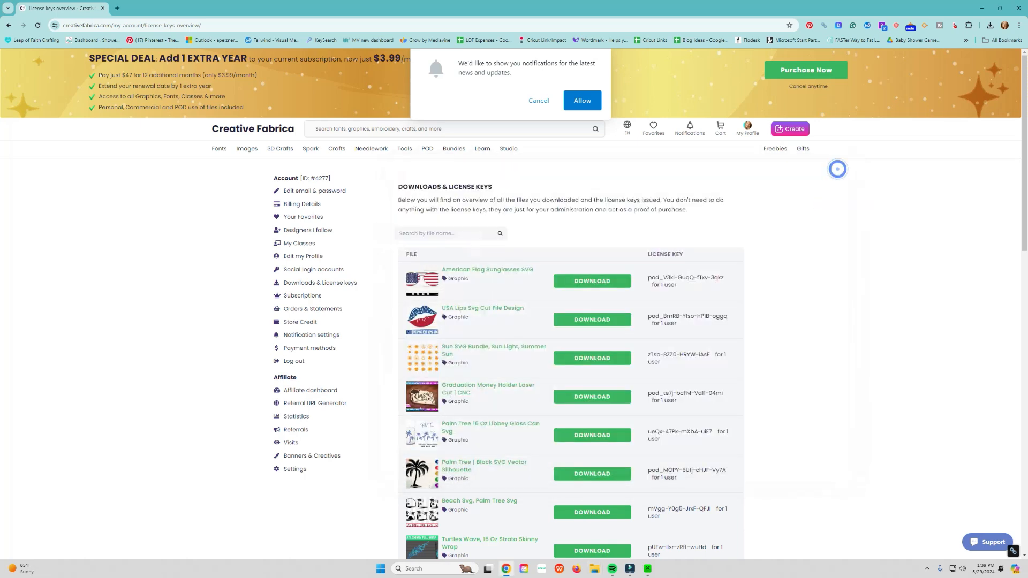
- Switch to xTool Creative Space, import the usa lips SVG scaled to fit the canvas, and shrink it to about 1.85 in wide
left_click(648, 569)
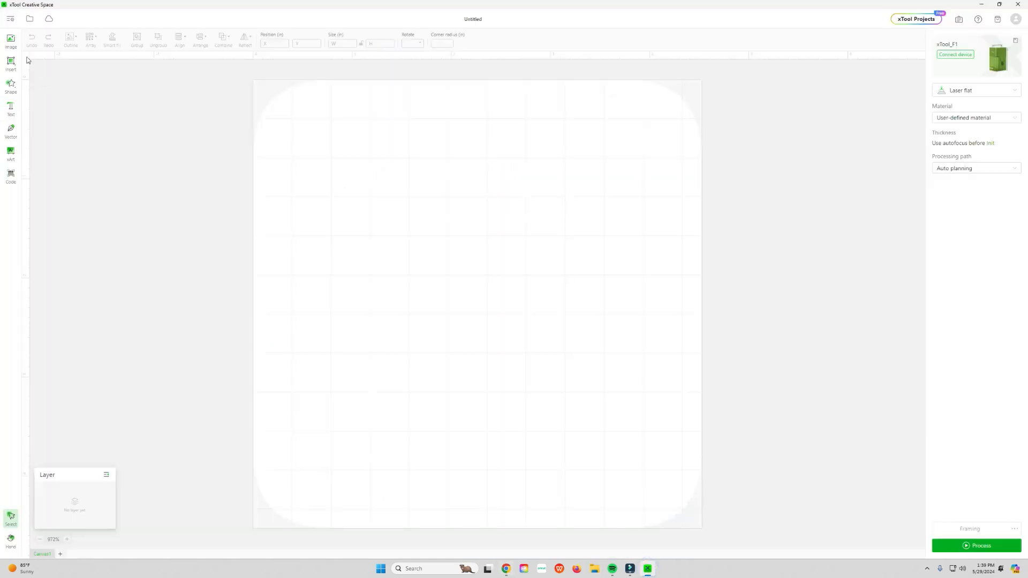
left_click(11, 41)
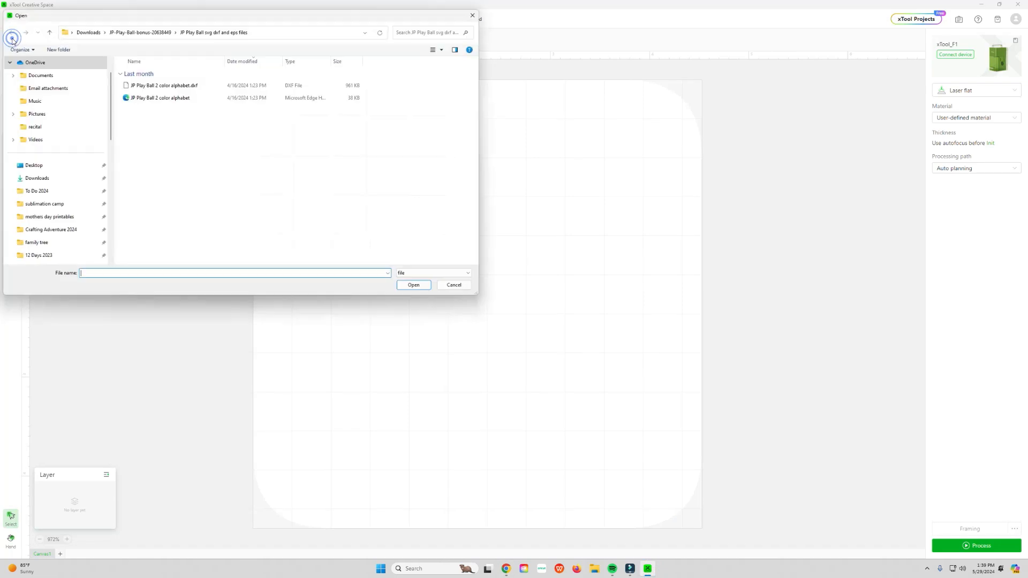
left_click(61, 179)
double_click(143, 102)
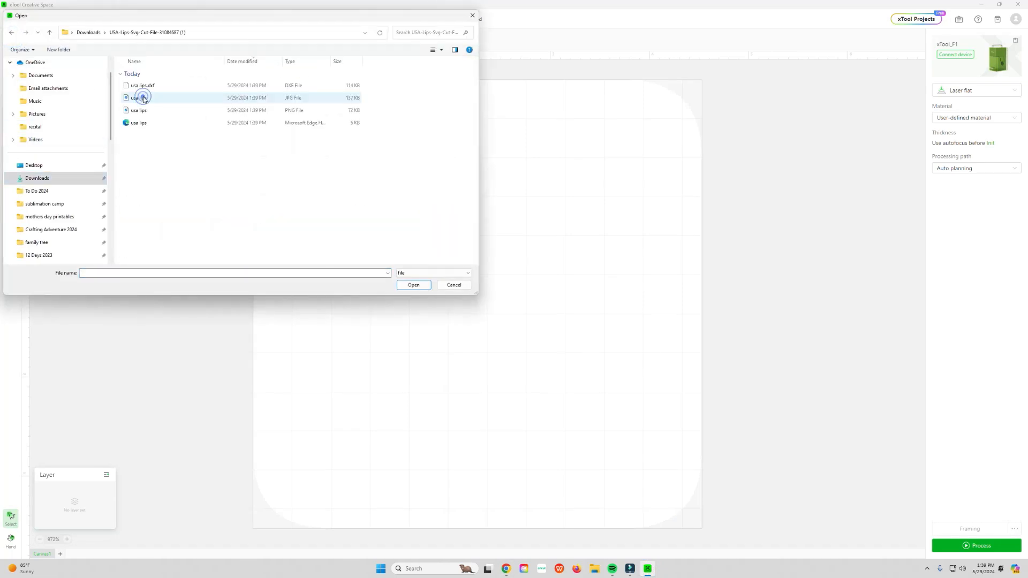
left_click(143, 123)
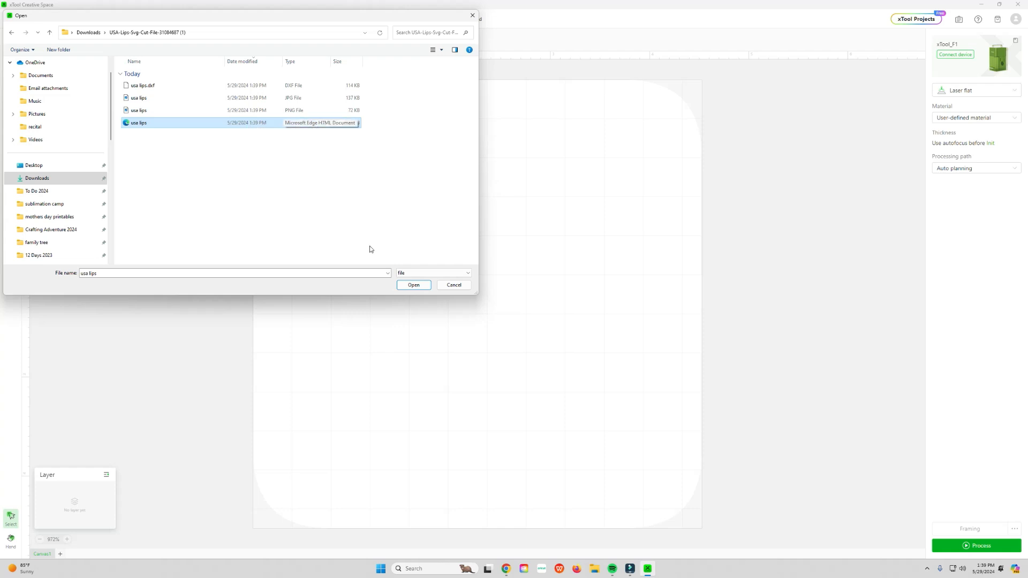
left_click(413, 285)
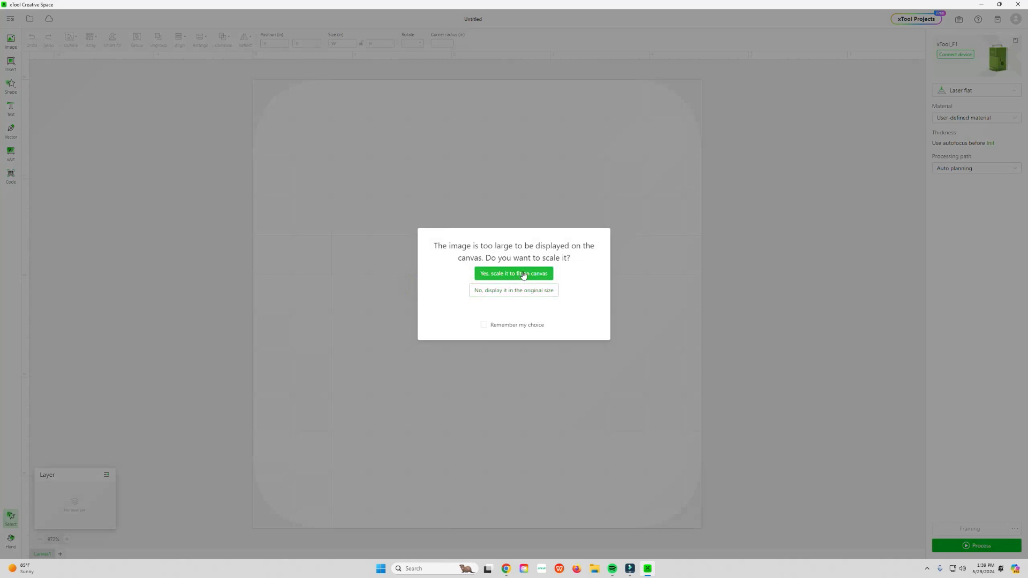
left_click(523, 276)
left_click_drag(700, 423, 423, 220)
left_click(23, 170)
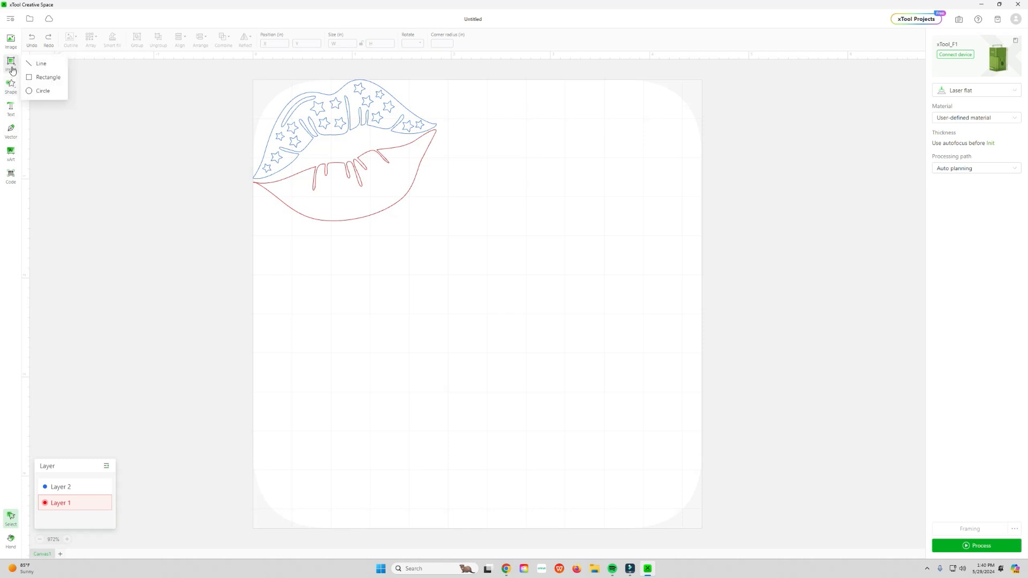
- Import the USA sunglasses SVG from the American-flag-sunglasses folder in Downloads, scaled to fit on the canvas
left_click(11, 41)
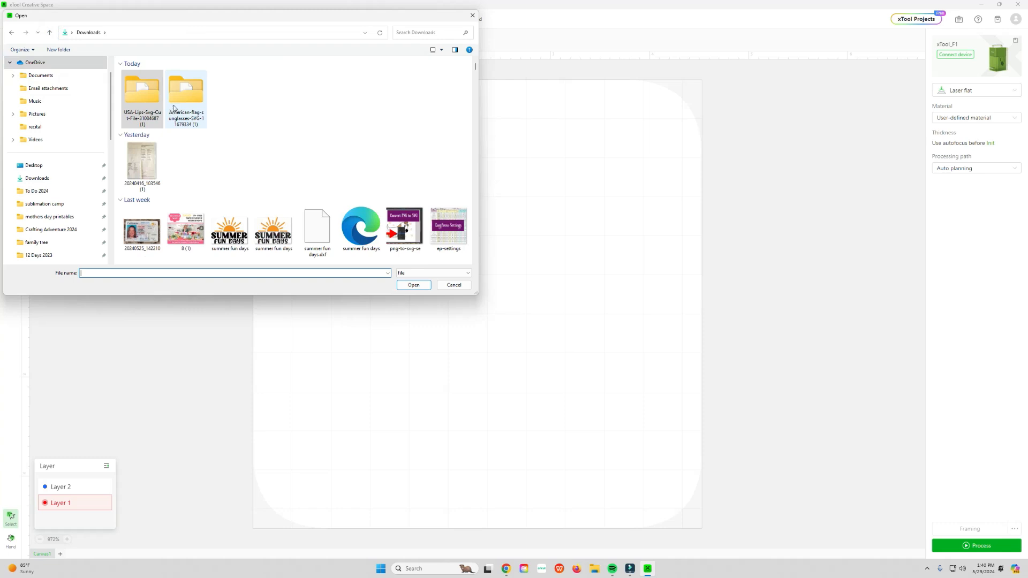
double_click(170, 100)
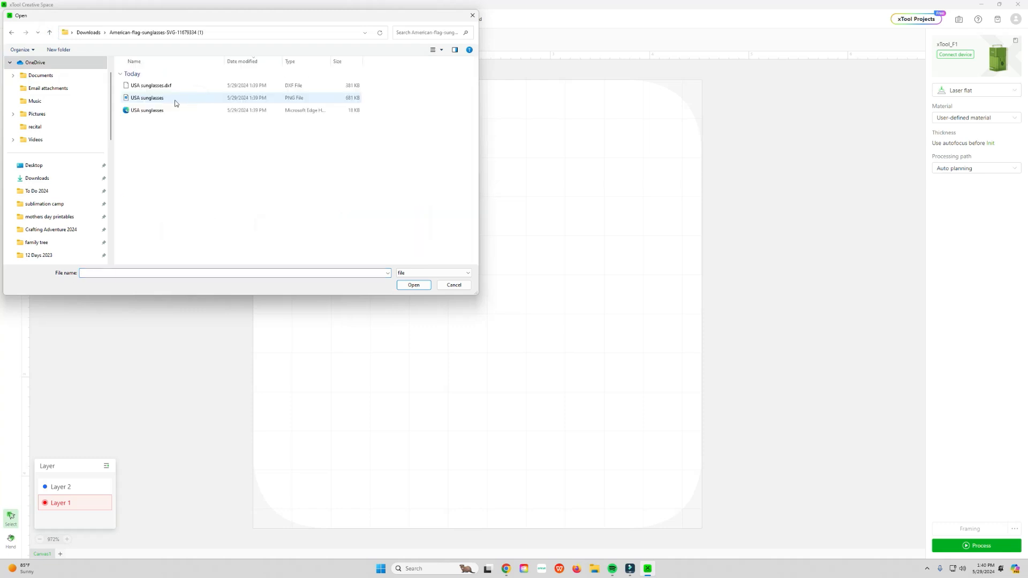
left_click(166, 111)
left_click(416, 287)
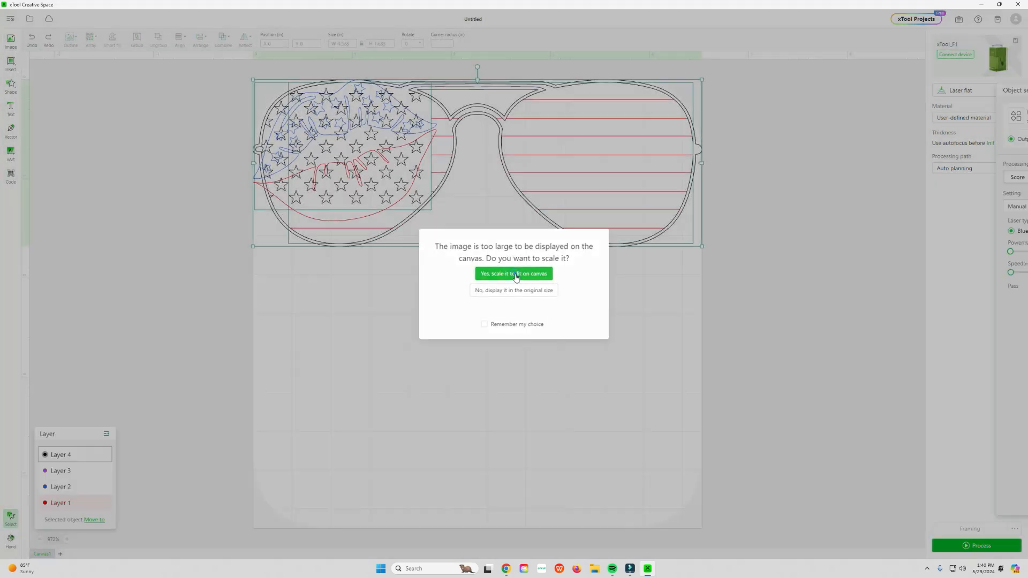
left_click(515, 277)
- Move the sunglasses below the lips and shrink them to about 2.48 in wide
left_click_drag(549, 187, 589, 334)
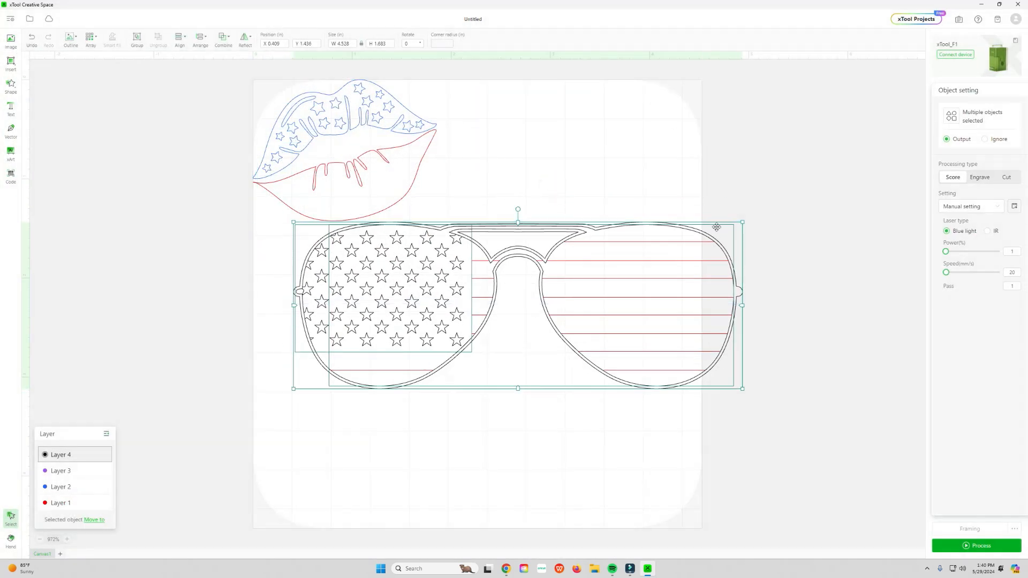
left_click_drag(741, 221, 527, 297)
left_click_drag(506, 336, 553, 330)
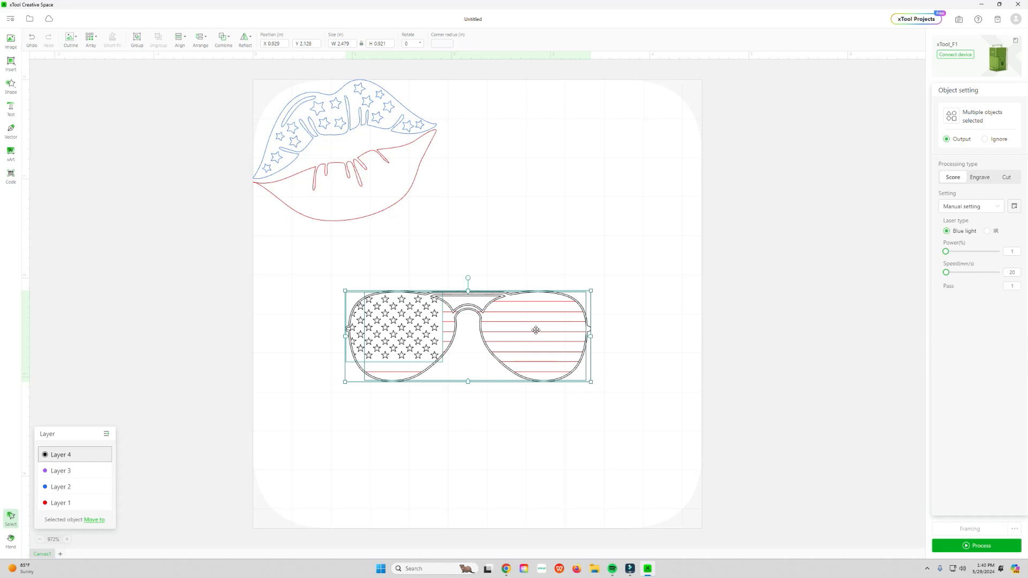
- Set the sunglasses' processing type to Engrave and delete their purple Layer 3 object
left_click(984, 178)
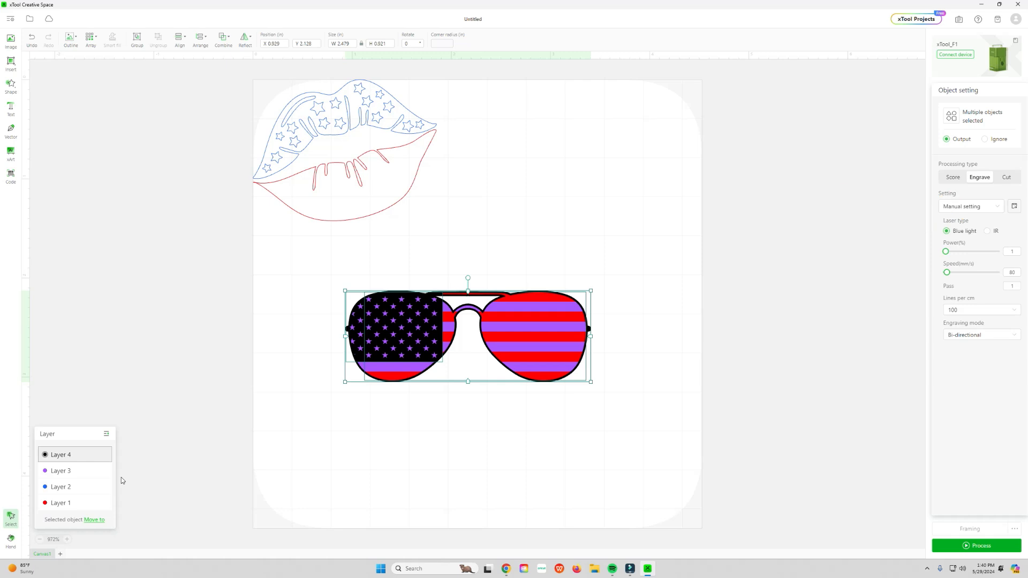
left_click(91, 476)
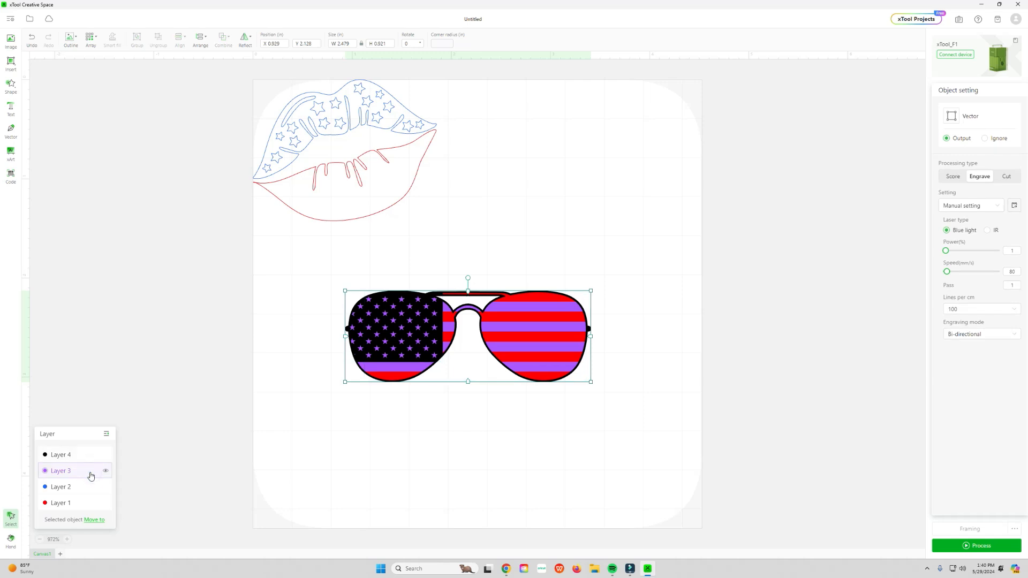
key("Delete")
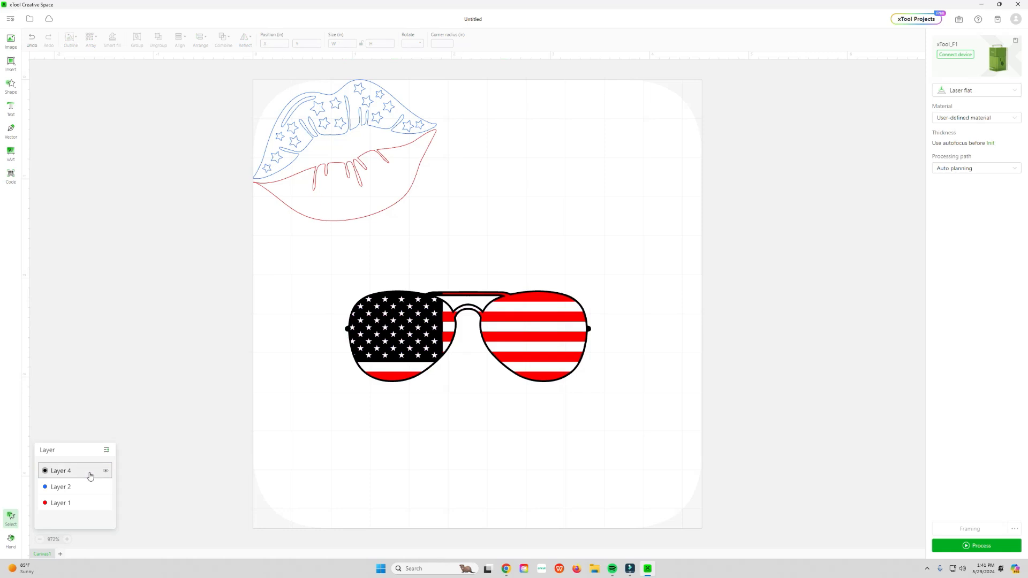
- Move the black Layer 4 parts of the sunglasses to the blue layer
left_click(91, 476)
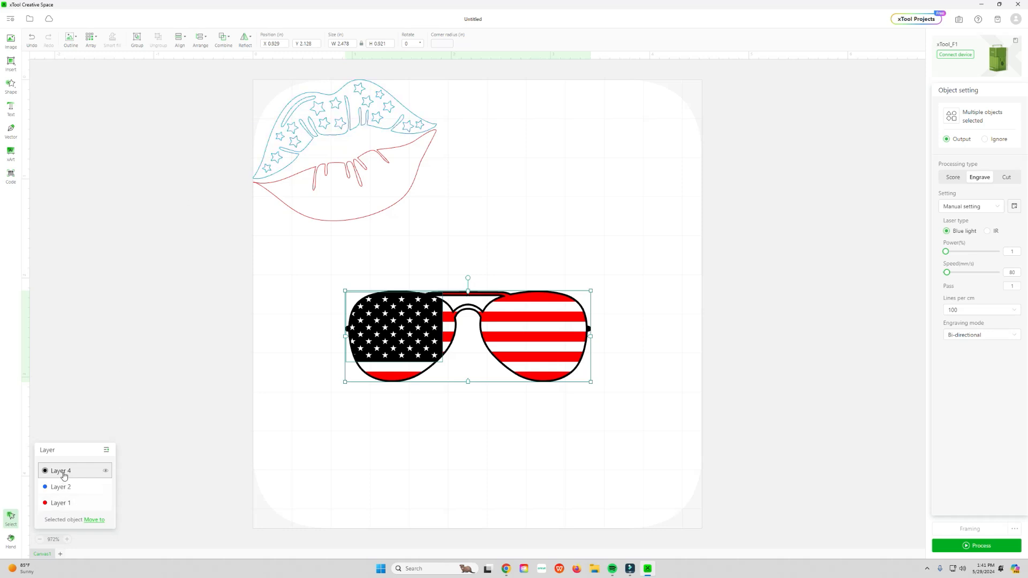
left_click(98, 521)
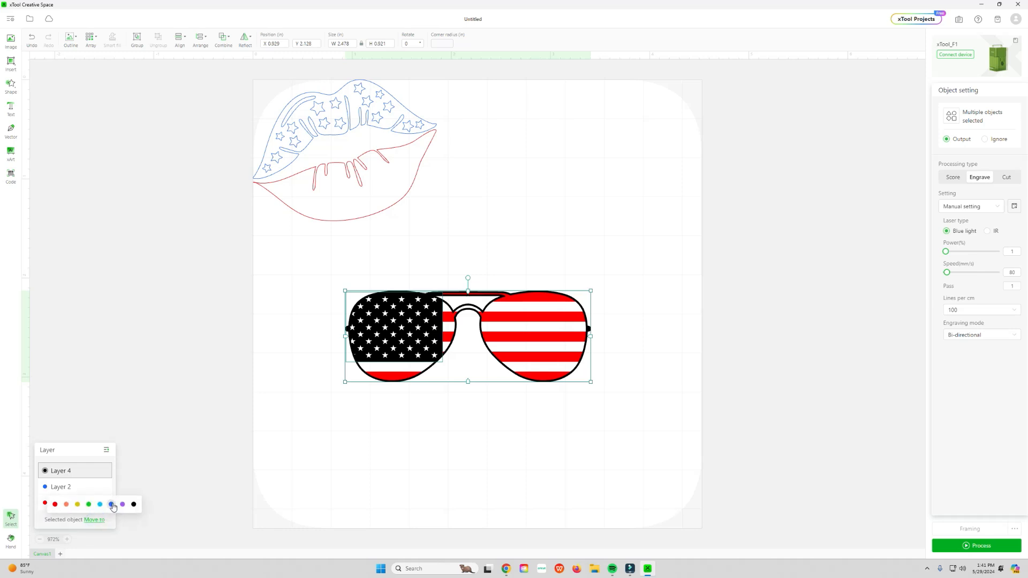
left_click(112, 505)
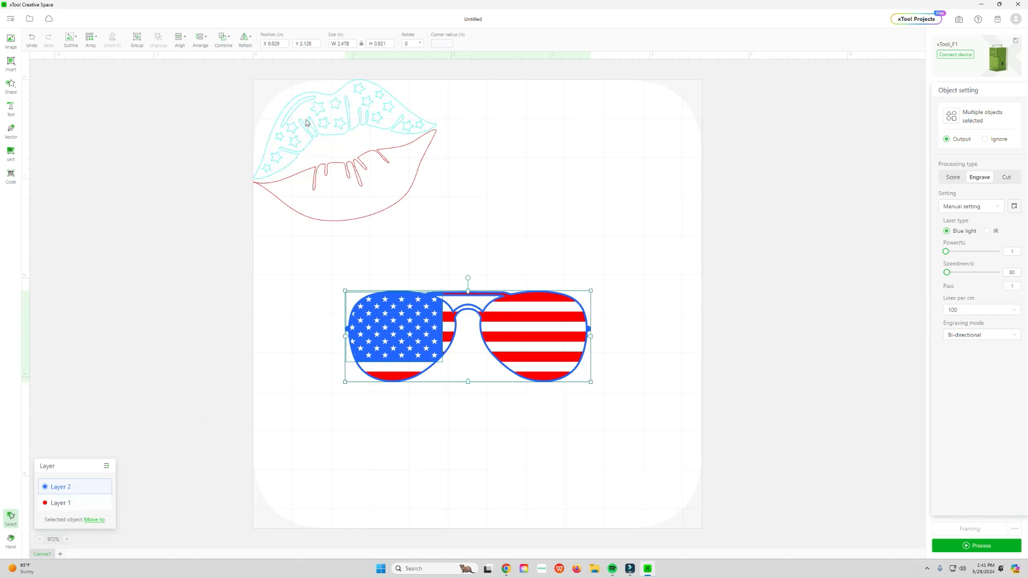
left_click(289, 323)
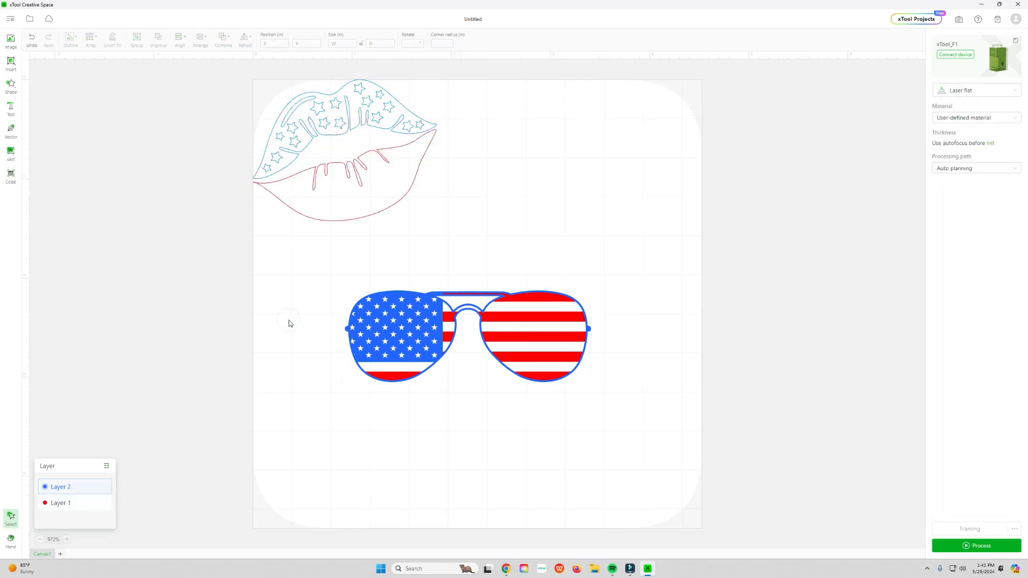
- Set both the red lower lip and the blue upper lip to the Engrave processing type
left_click(387, 210)
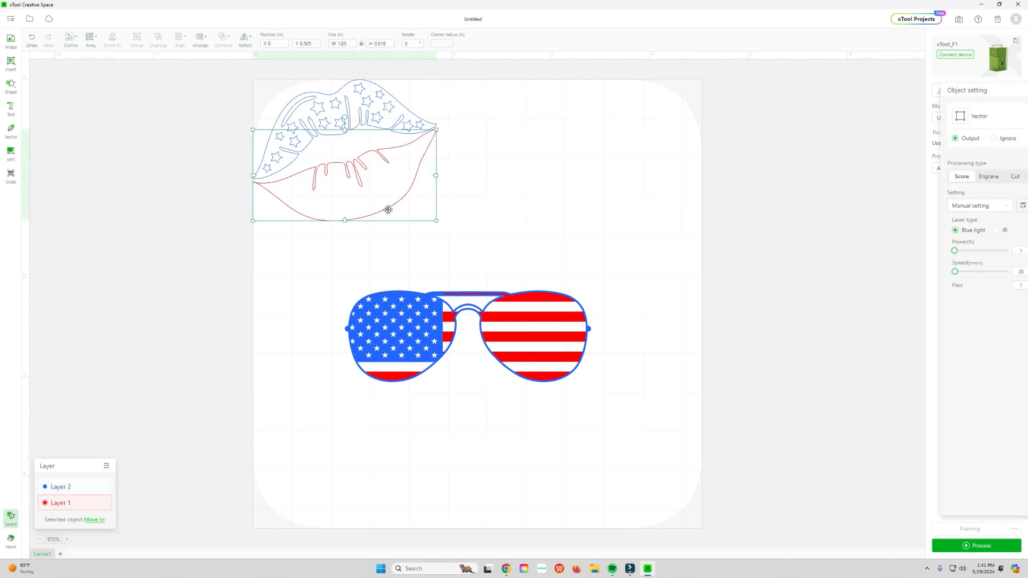
left_click(979, 176)
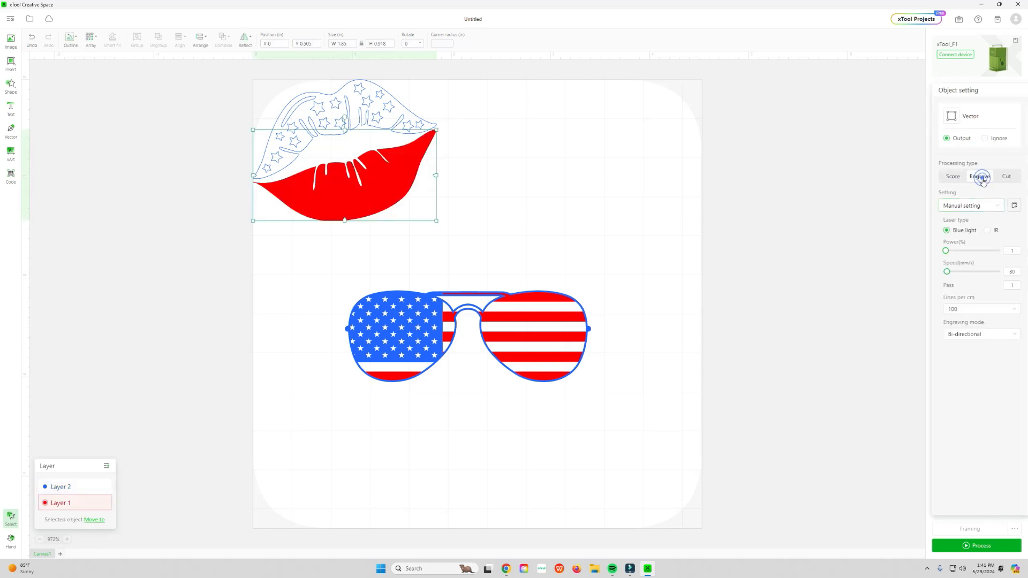
left_click(403, 122)
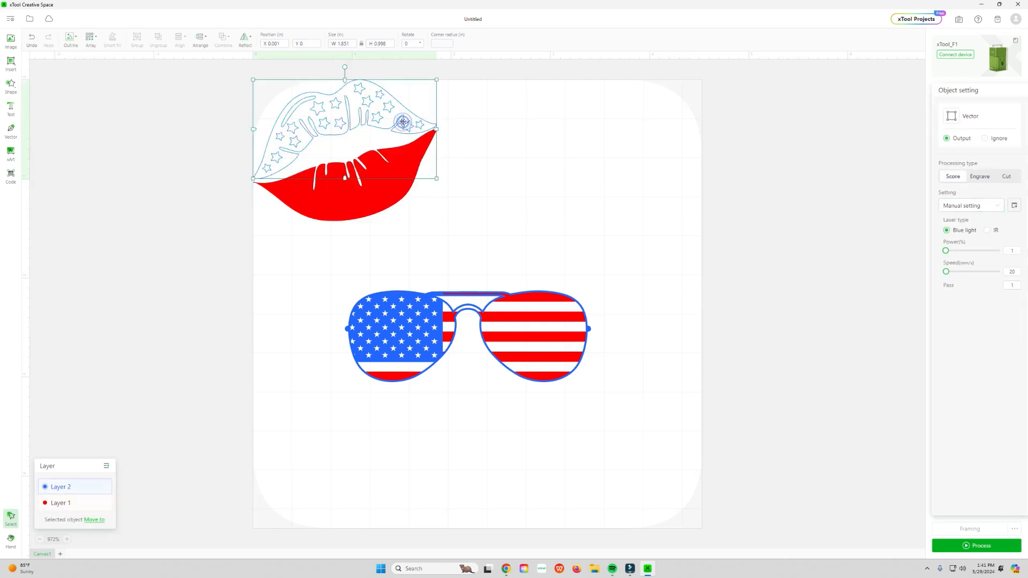
left_click(984, 177)
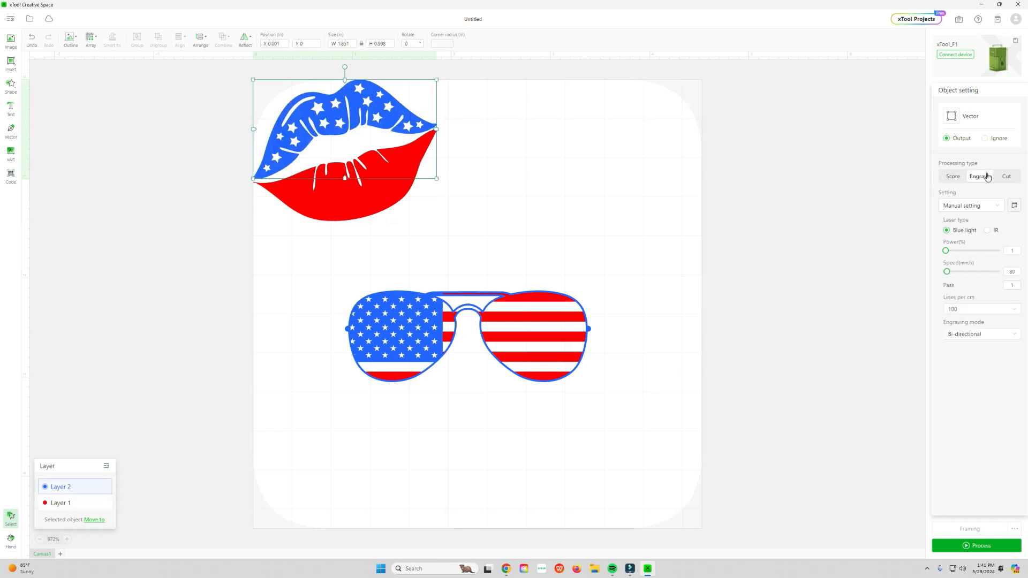
left_click(537, 238)
- Group the upper and lower lips, then shrink the group to about 1.32 in wide and move it inward on the canvas
left_click_drag(455, 232, 211, 87)
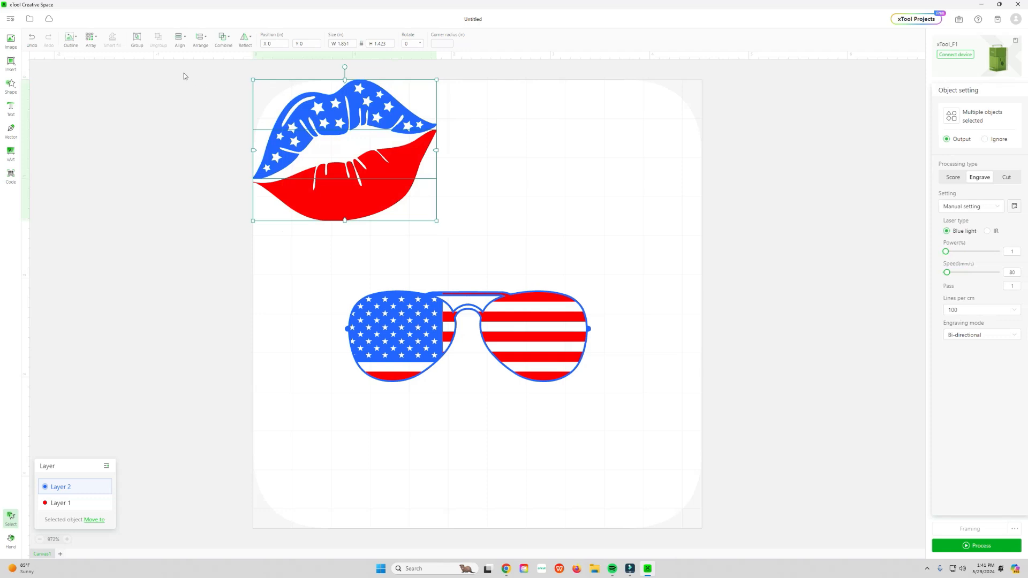
left_click(493, 162)
left_click_drag(455, 207, 276, 107)
left_click(138, 41)
mouse_move(436, 221)
left_mouse_down()
mouse_move(384, 181)
mouse_move(401, 224)
mouse_move(420, 209)
left_mouse_up()
left_click(471, 180)
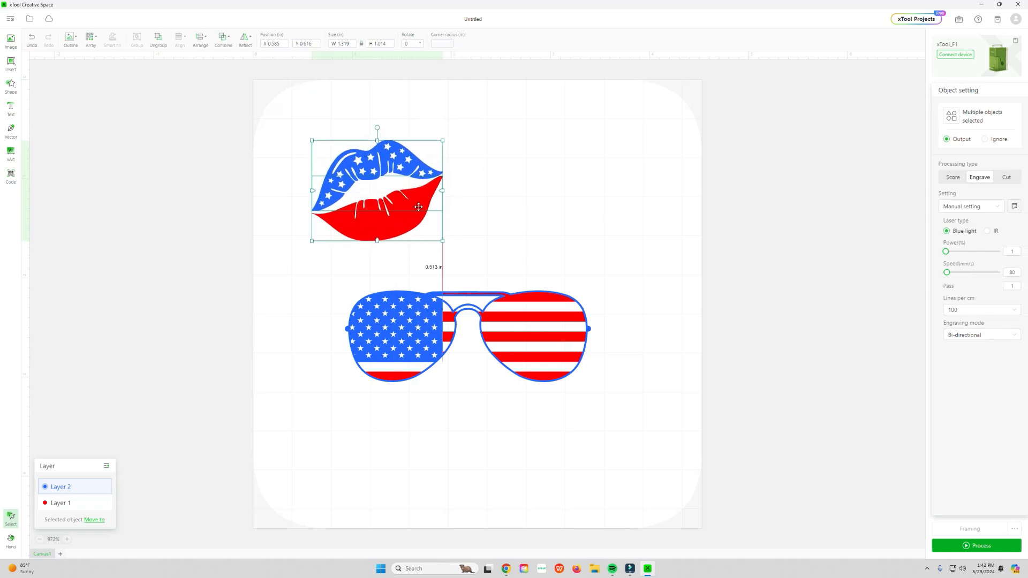
- Group all the sunglasses parts and shrink the group to about 1.82 in wide
left_click(439, 434)
left_click_drag(647, 394, 343, 286)
left_click(141, 40)
left_click_drag(590, 382, 525, 358)
- Arrange the two groups near the canvas centre, with the sunglasses below and to the right of the lips
left_click_drag(455, 326, 565, 339)
left_click_drag(382, 214, 386, 283)
left_click(479, 244)
left_click(501, 251)
left_click_drag(529, 327, 515, 326)
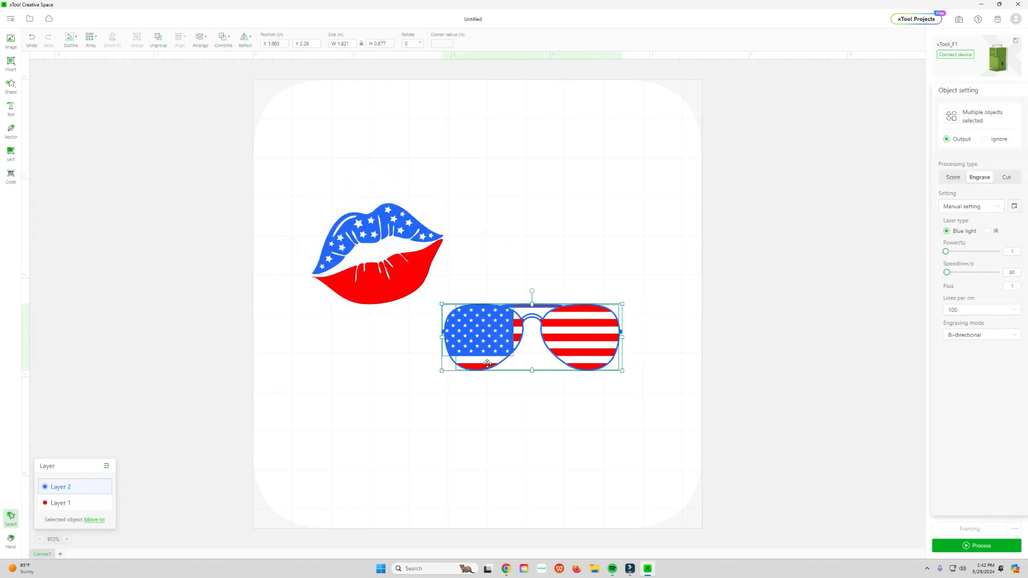
- Select all red Layer 1 objects, switch them to Ignore and back to Output, and deselect them
left_click(74, 505)
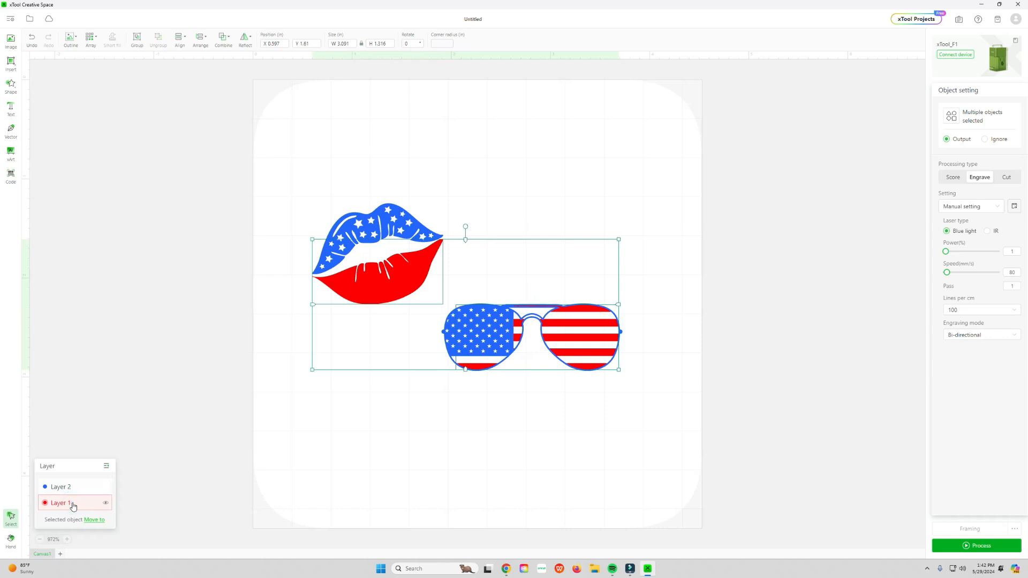
left_click(985, 139)
left_click(945, 139)
left_click(651, 191)
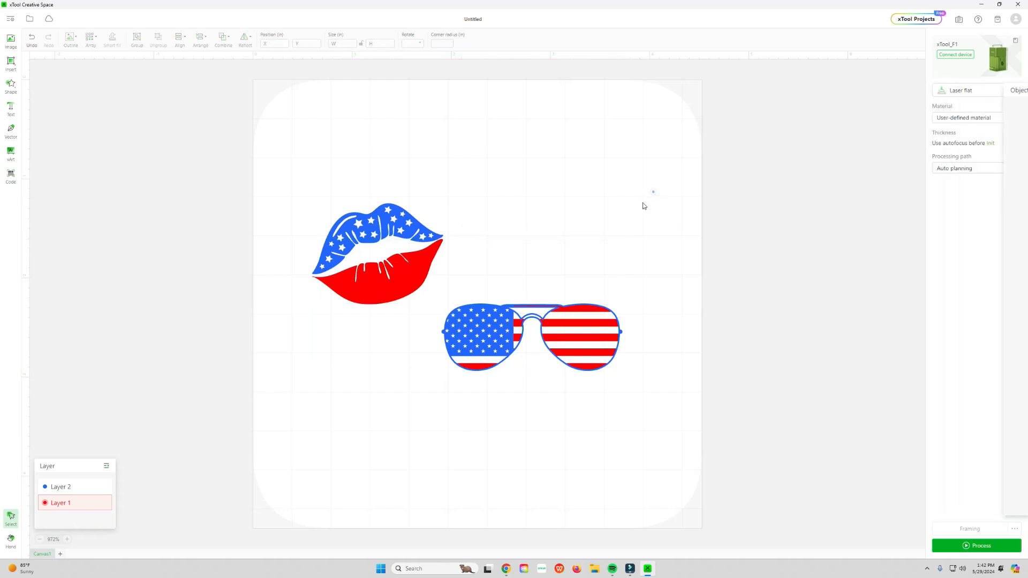
- Insert a basic star shape, set it to Engrave, and shrink it to about 0.27 in wide
left_click(11, 91)
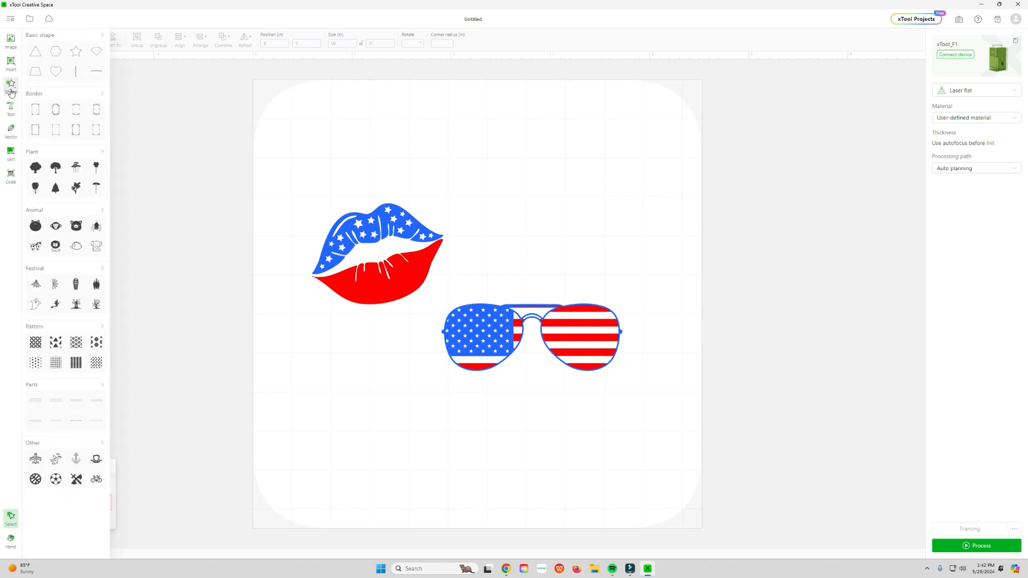
left_click(76, 51)
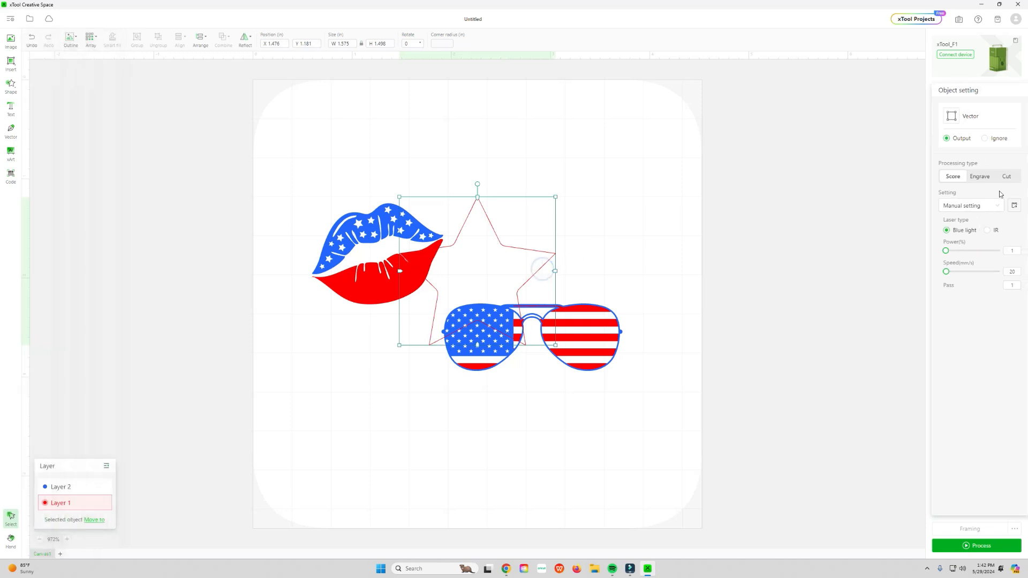
left_click(980, 176)
left_click_drag(555, 346, 388, 226)
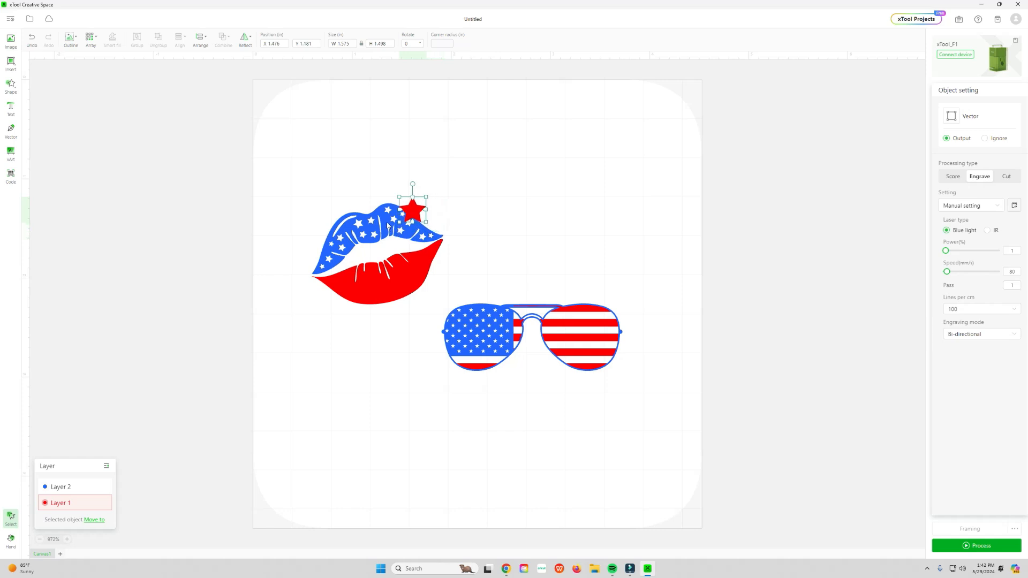
- Move the star to the blue layer and place it right of the lips, above the sunglasses
left_click(88, 490)
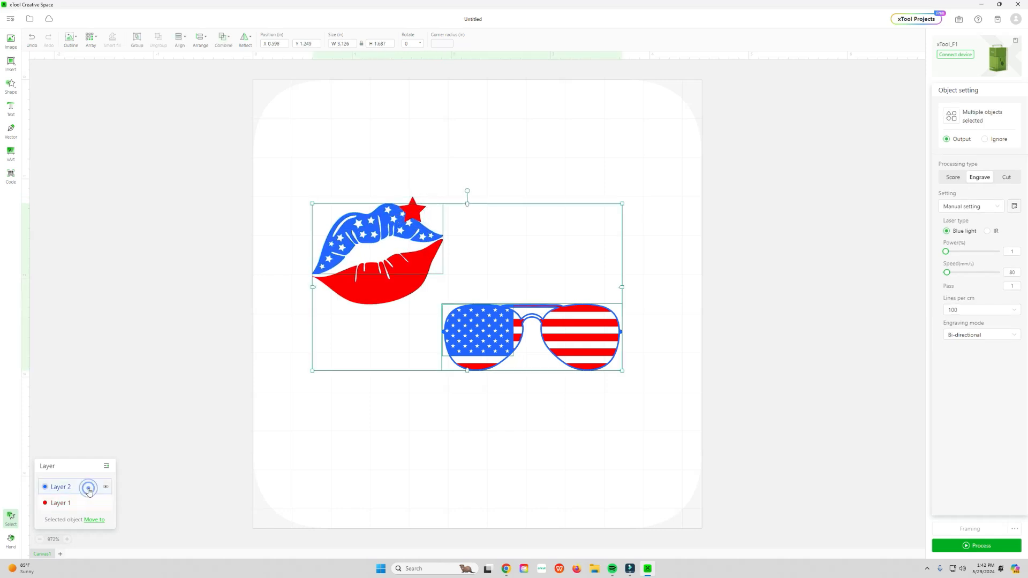
left_click(328, 484)
left_click_drag(414, 209, 501, 231)
left_click(100, 524)
left_click(112, 508)
left_click(365, 407)
left_click_drag(501, 240, 480, 249)
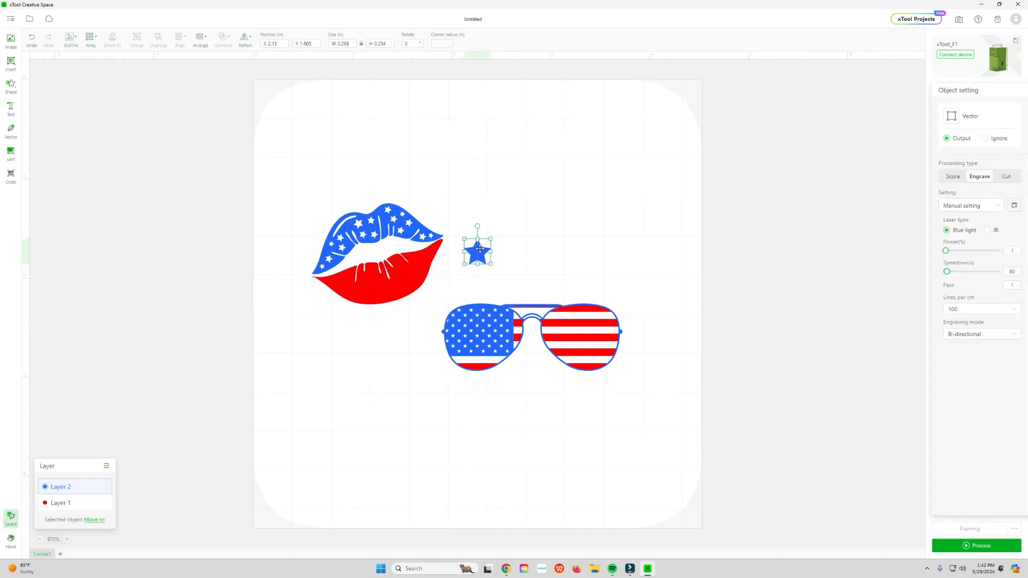
- Duplicate the blue star eight times
key("ctrl+d")
key("ctrl+d")
key("ctrl+d")
key("ctrl+d")
key("ctrl+d")
key("ctrl+d")
key("ctrl+d")
key("ctrl+d")
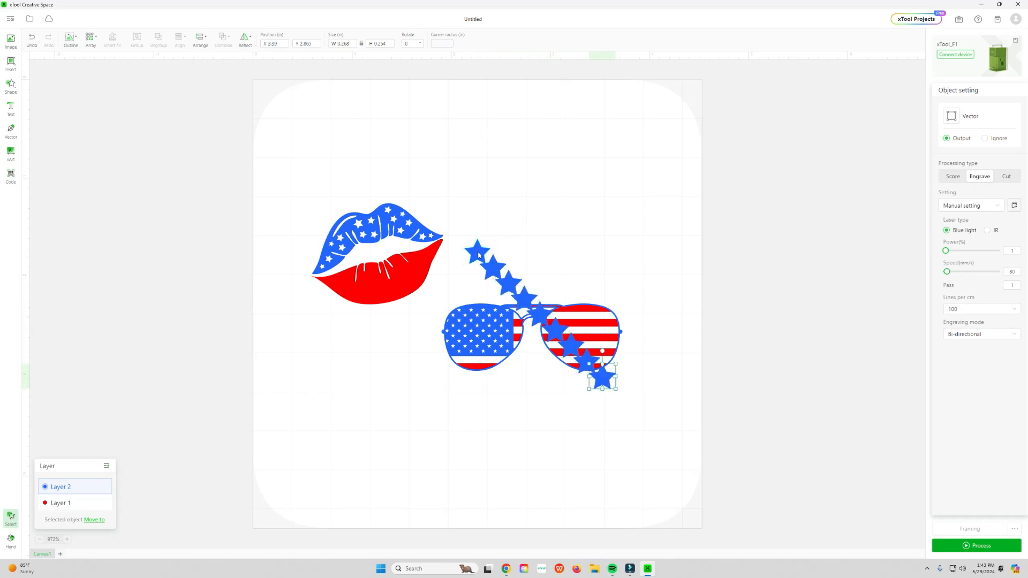
- Spread the star copies around the lips and sunglasses, above and below the glasses
left_click_drag(493, 266, 504, 227)
left_click_drag(509, 288, 477, 293)
left_click_drag(540, 321, 391, 369)
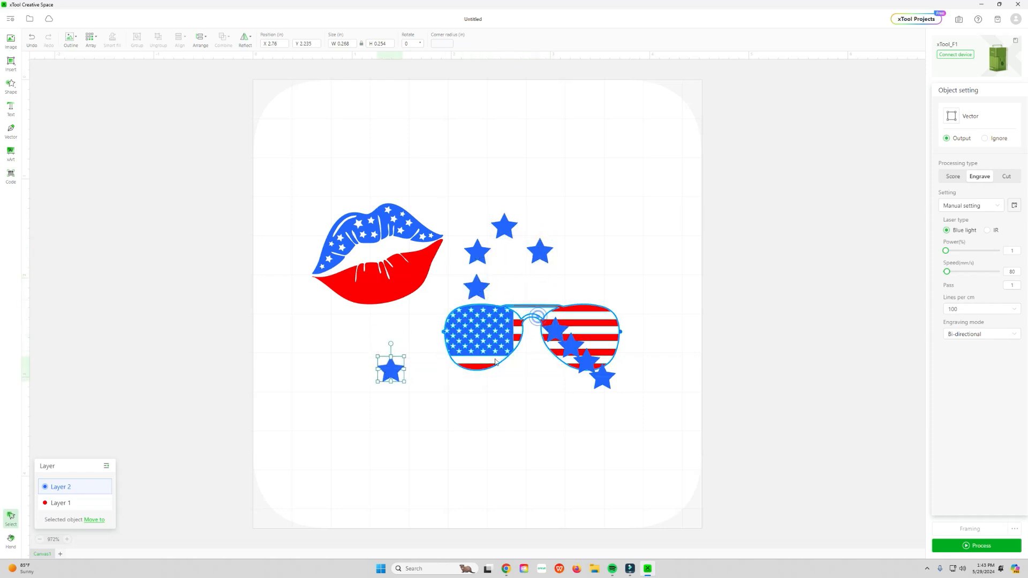
left_click_drag(556, 330, 477, 396)
left_click_drag(565, 358, 411, 348)
left_click_drag(580, 353, 575, 220)
left_click_drag(603, 377, 588, 282)
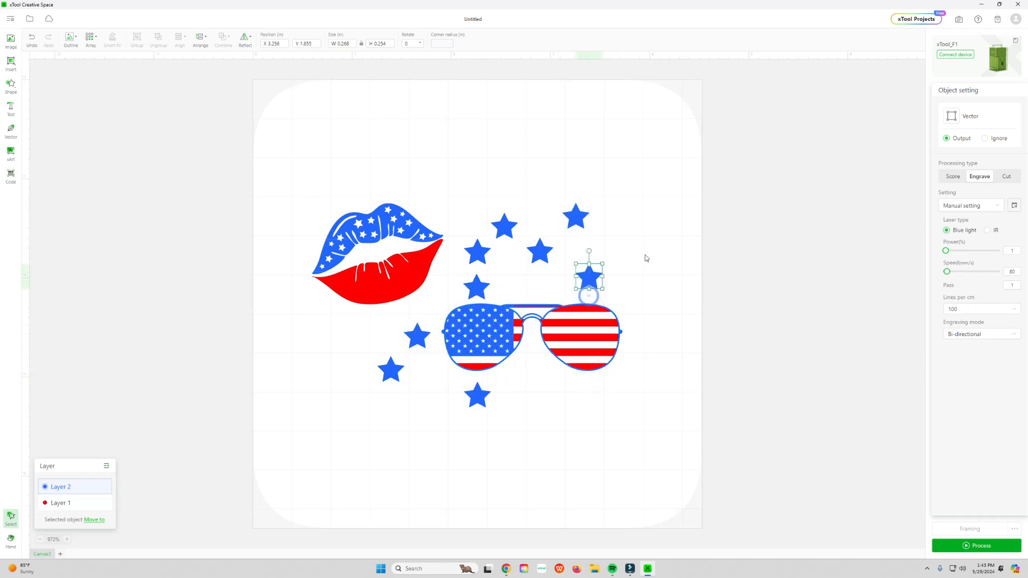
left_click(645, 254)
left_click_drag(477, 252, 512, 215)
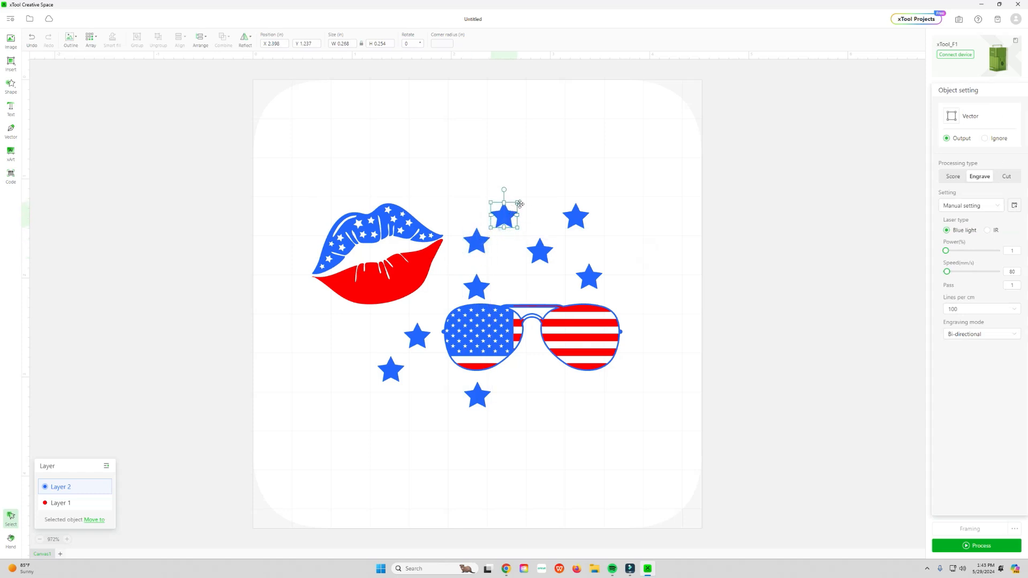